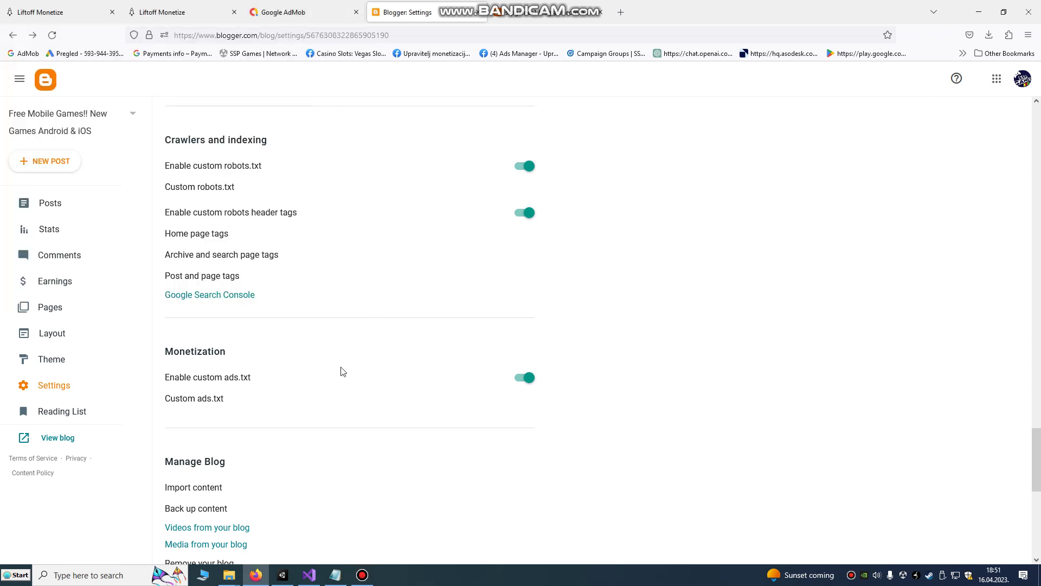
Scroll through the Blogger settings page.
scroll(342, 371, down, 8)
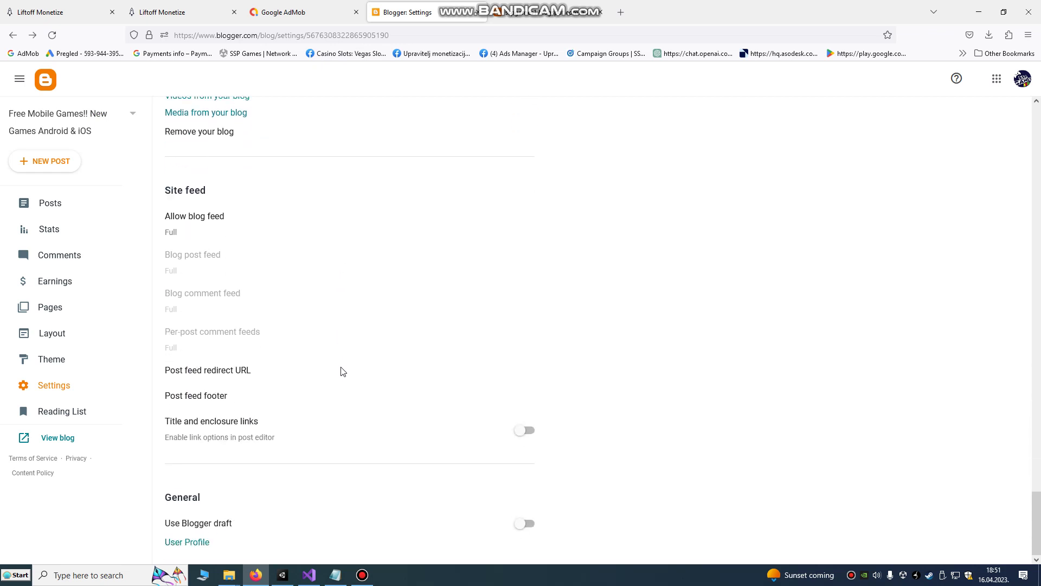
scroll(342, 371, up, 14)
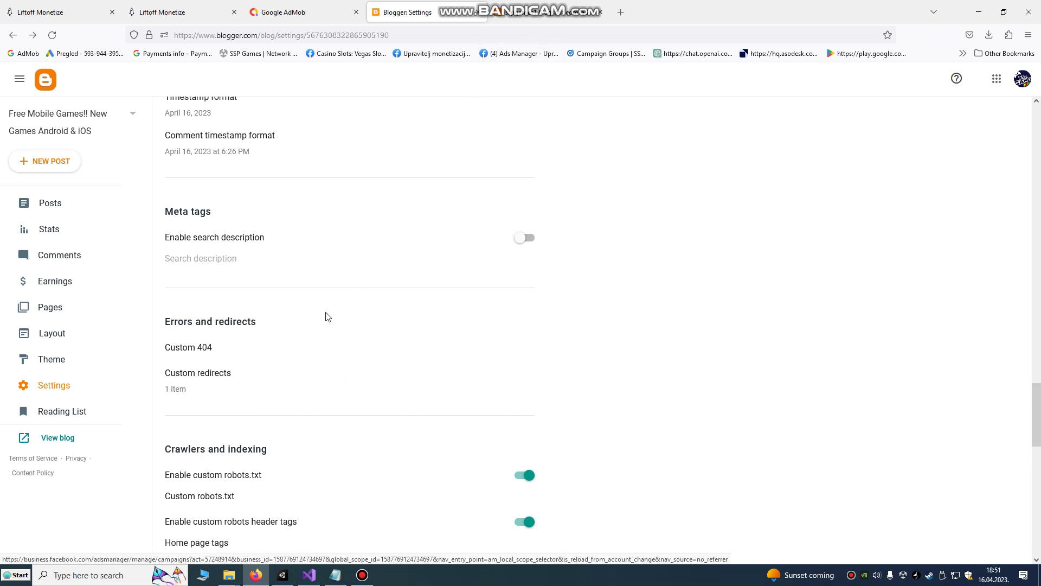
scroll(315, 396, down, 5)
scroll(317, 397, down, 4)
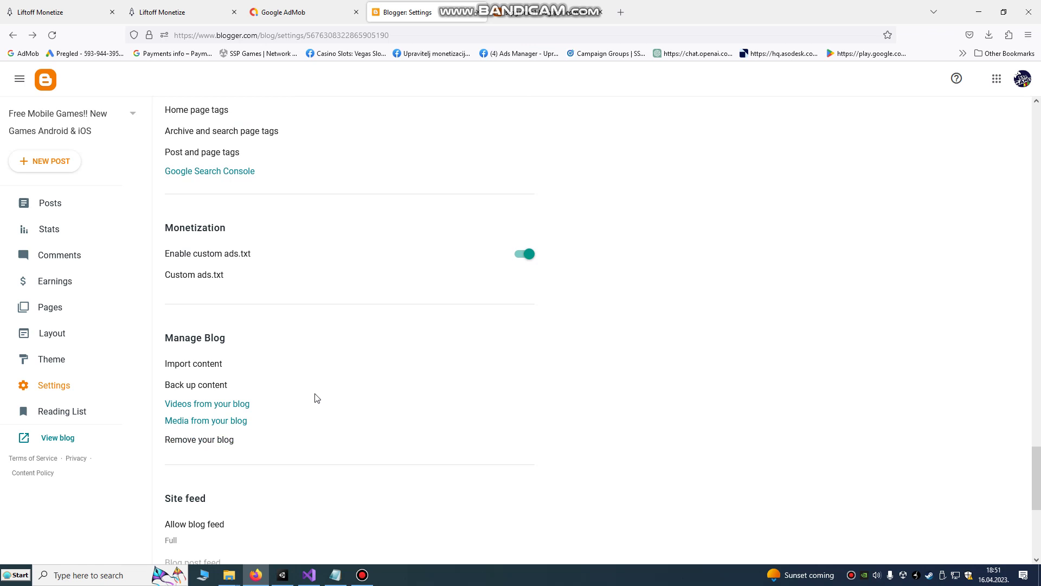
scroll(317, 397, down, 3)
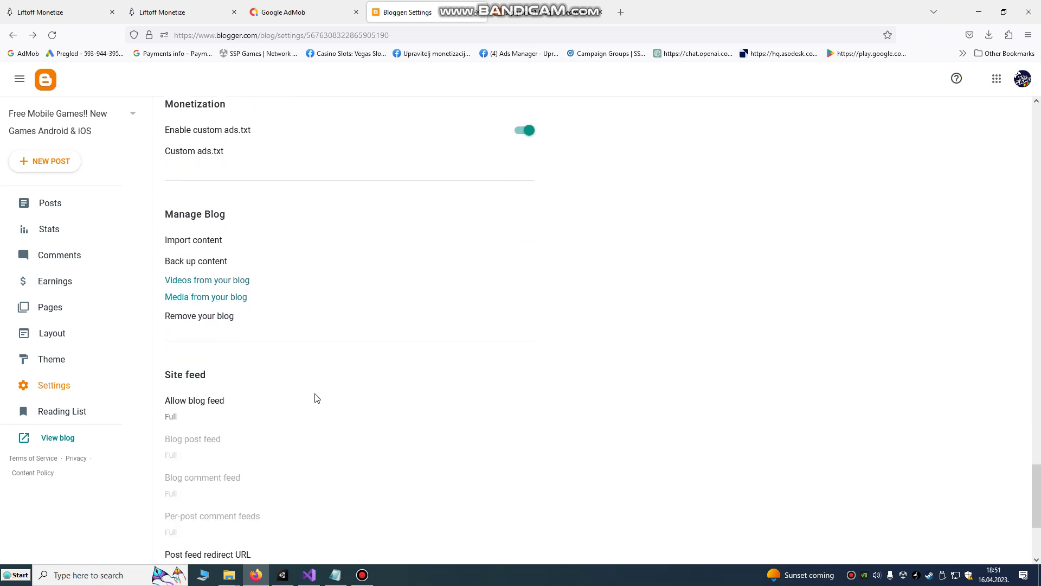
scroll(317, 398, down, 3)
scroll(317, 398, down, 2)
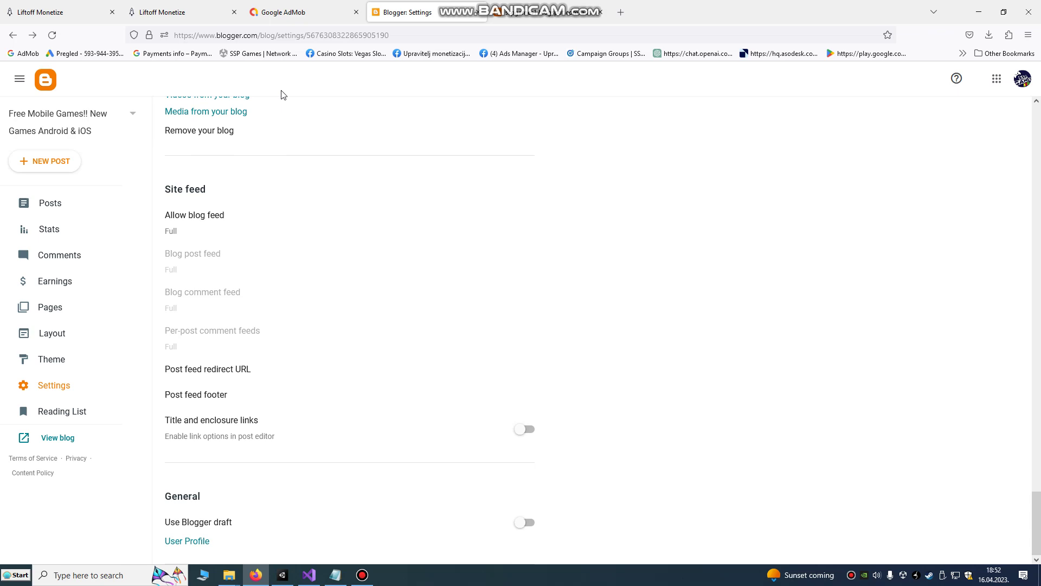
Switch to AdMob's All Apps list and briefly show the Notepad file of ads.txt entries.
click(292, 17)
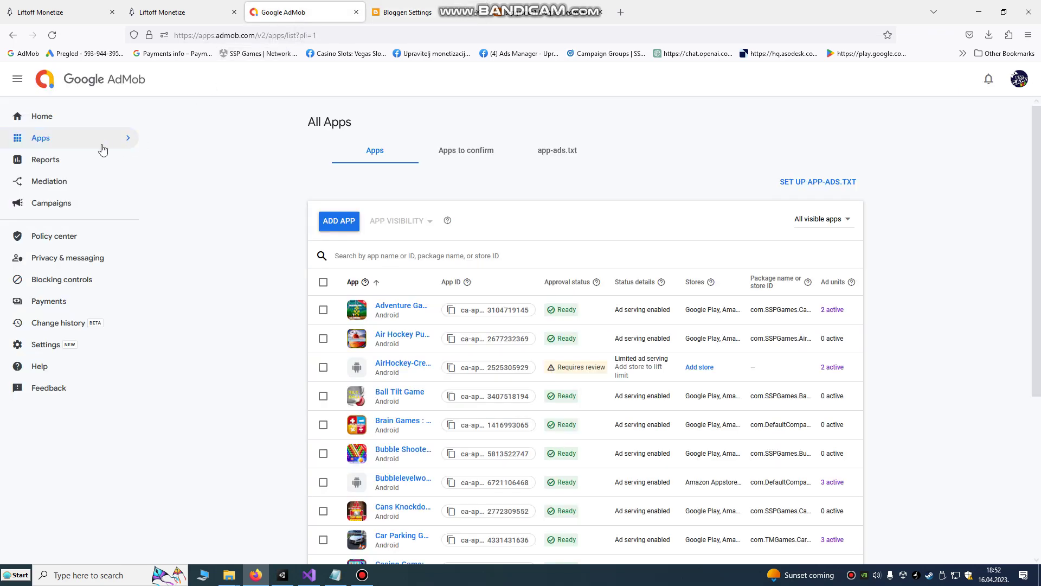
mouse_move(67, 143)
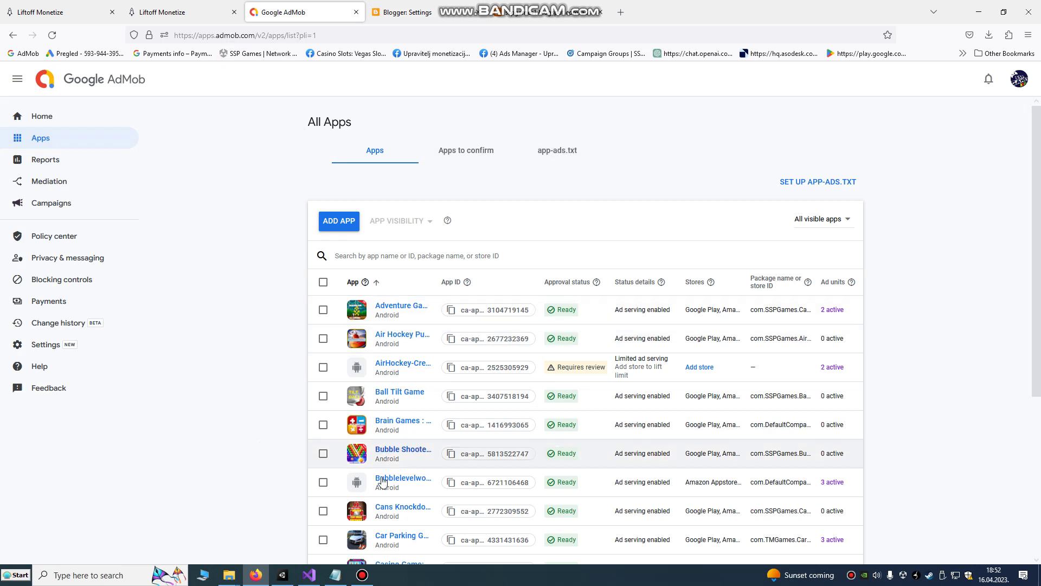
click(332, 578)
click(332, 579)
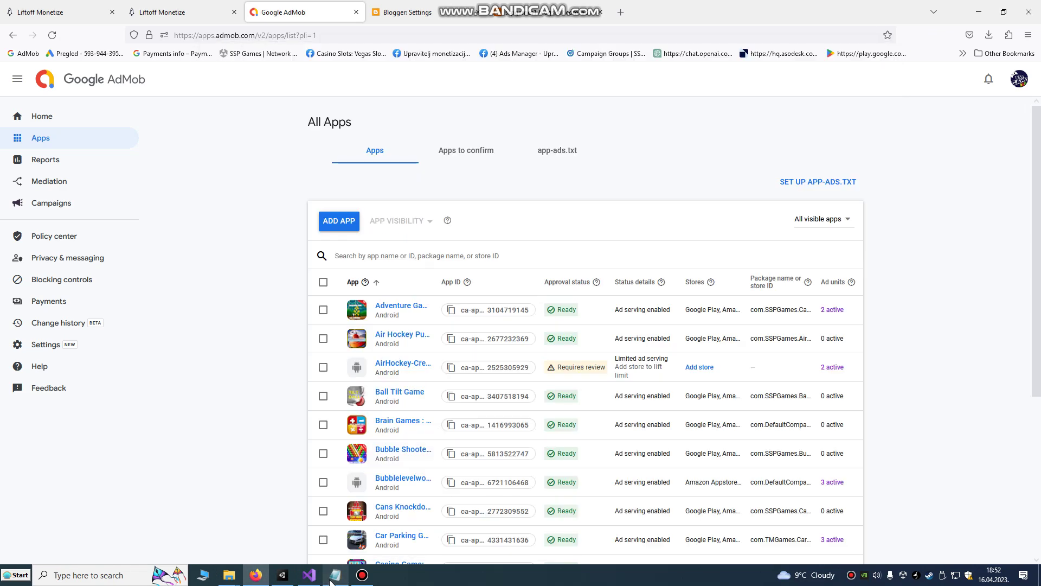
click(332, 577)
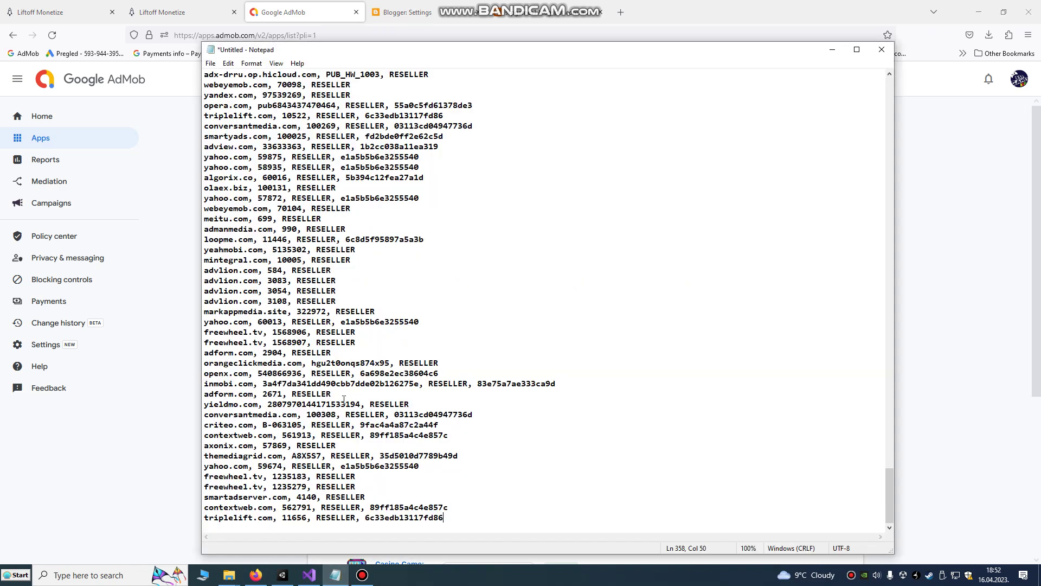
drag(400, 507, 324, 486)
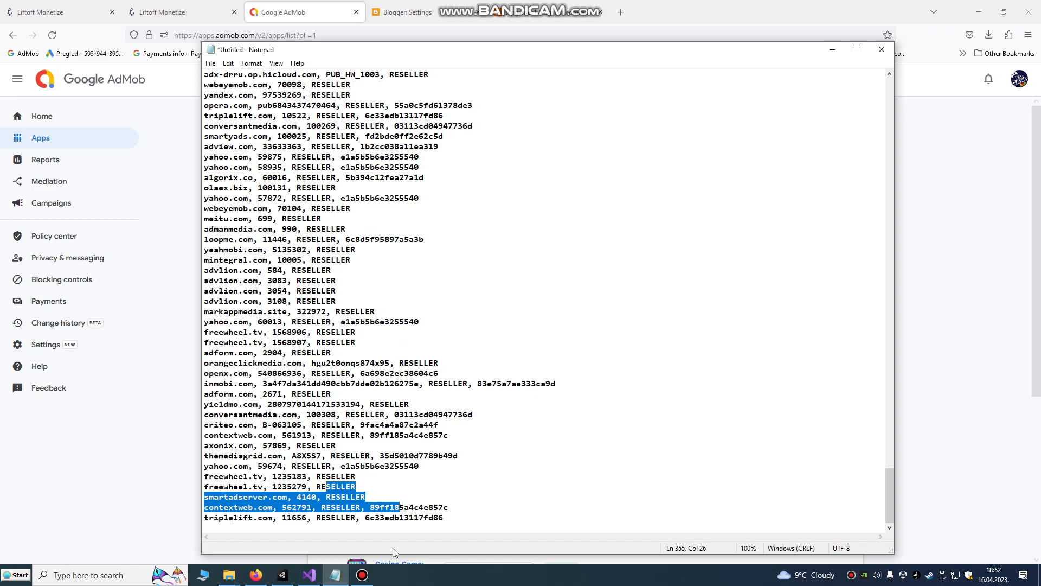
click(826, 53)
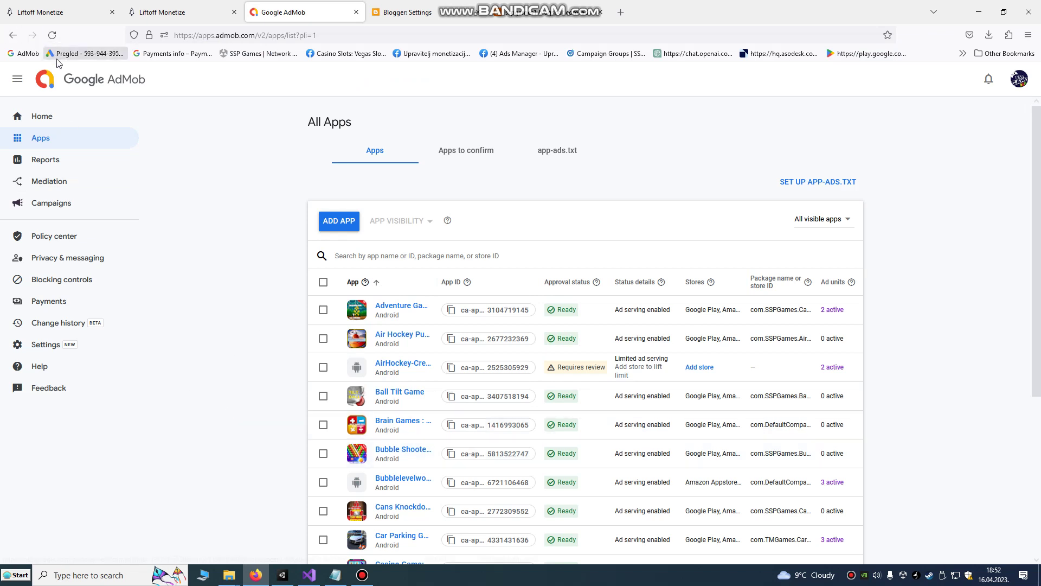
Check the blog's live ads.txt page, then return to Blogger settings' Monetization section.
click(528, 16)
click(432, 10)
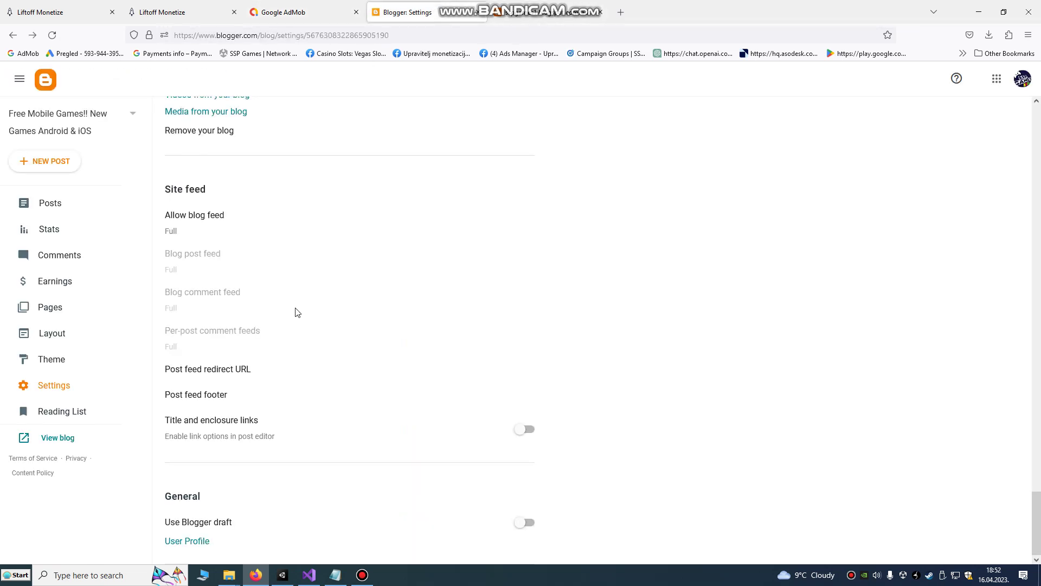
scroll(527, 430, up, 1)
scroll(489, 423, down, 1)
scroll(328, 450, up, 2)
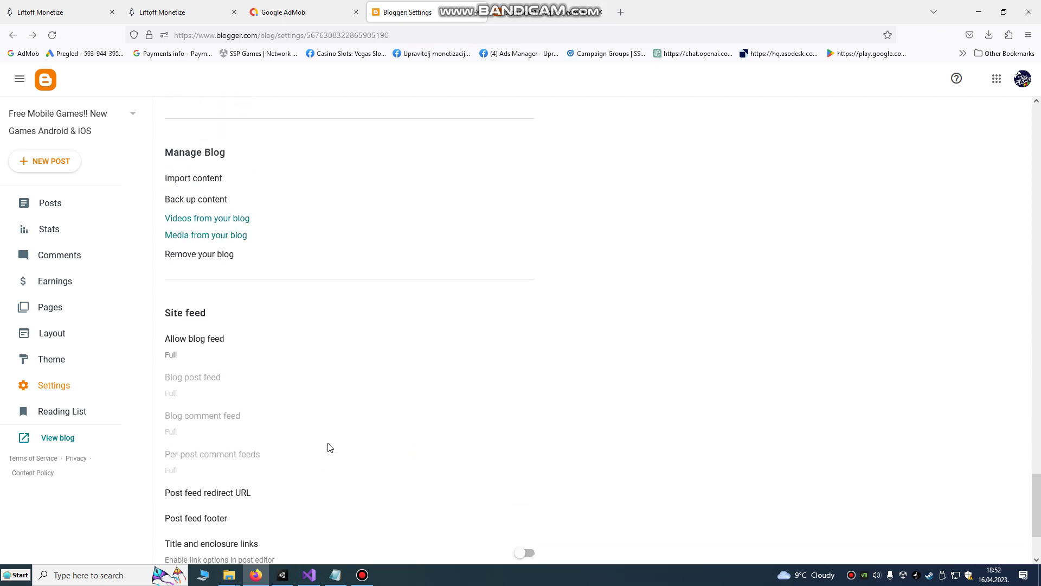
scroll(328, 447, up, 4)
scroll(328, 447, up, 2)
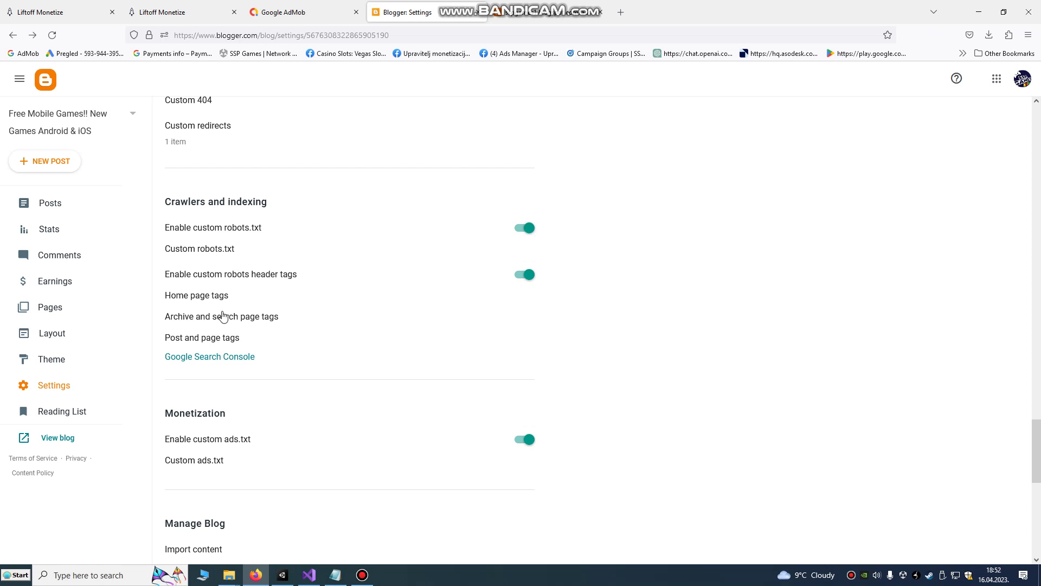
scroll(202, 313, down, 3)
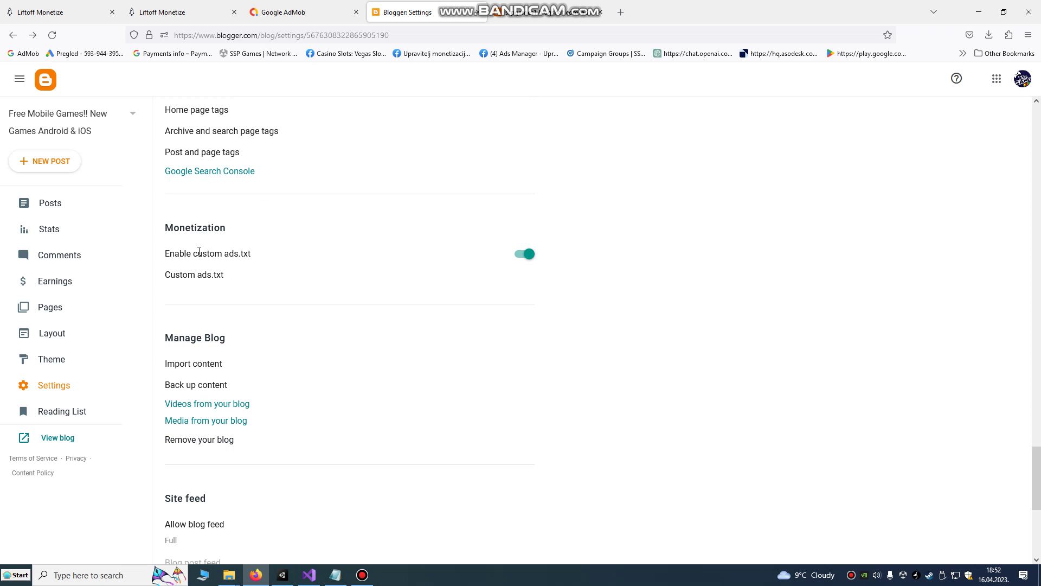
Re-enable custom ads.txt and paste the AdMob google.com DIRECT line into its editor.
click(529, 255)
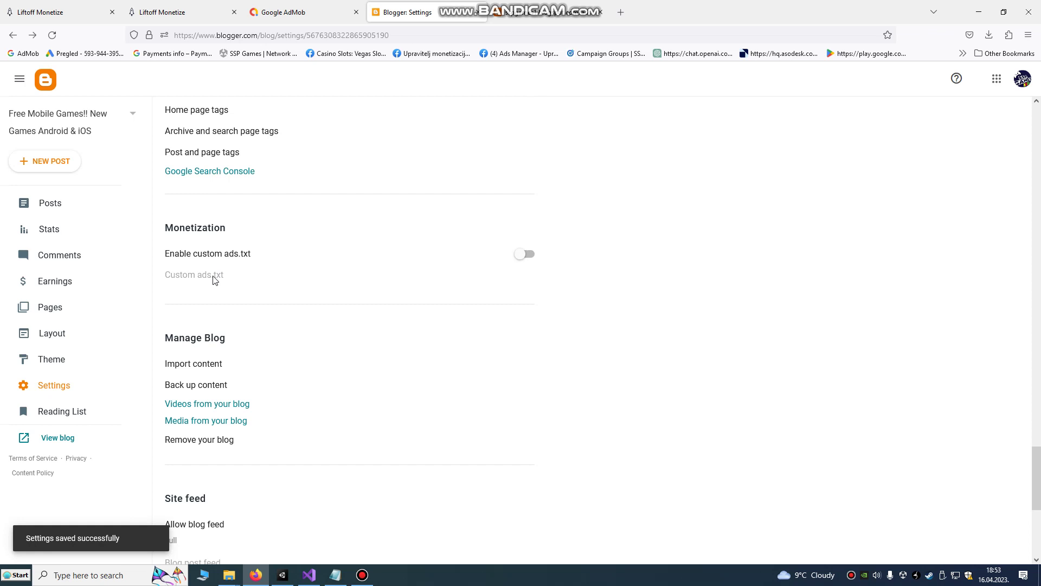
click(528, 255)
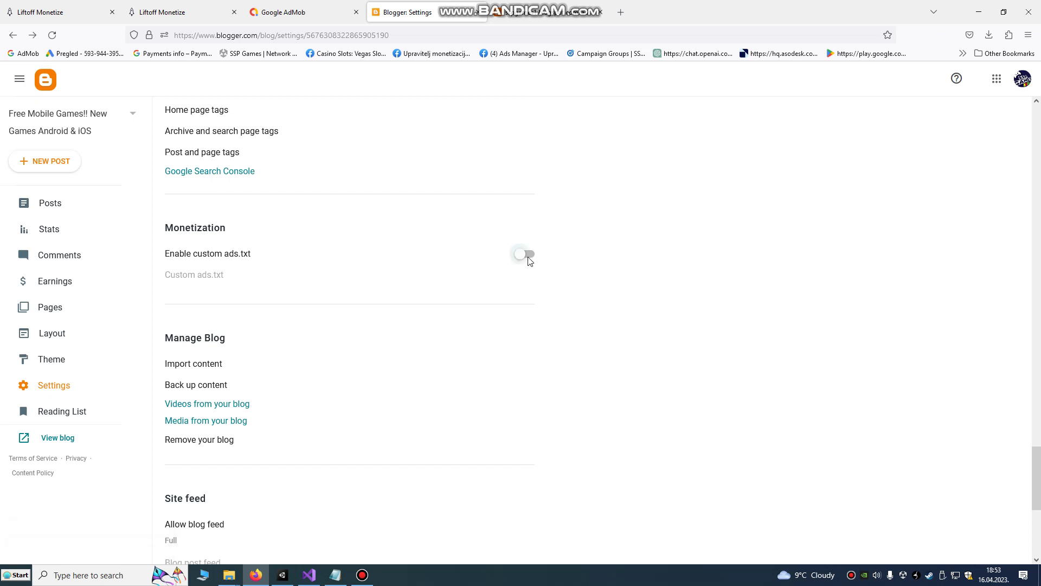
click(207, 278)
click(460, 307)
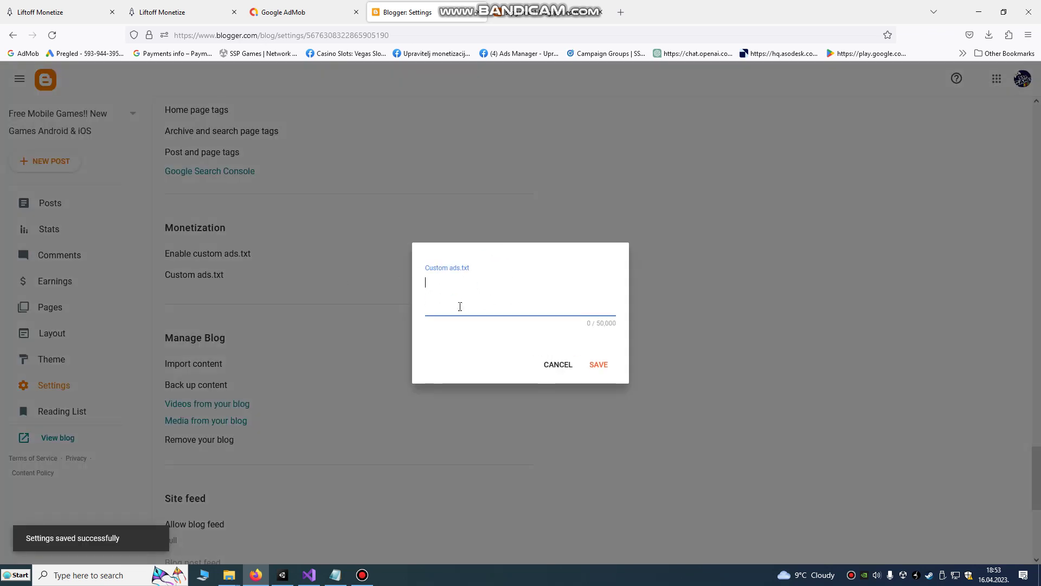
right_click(450, 283)
click(473, 362)
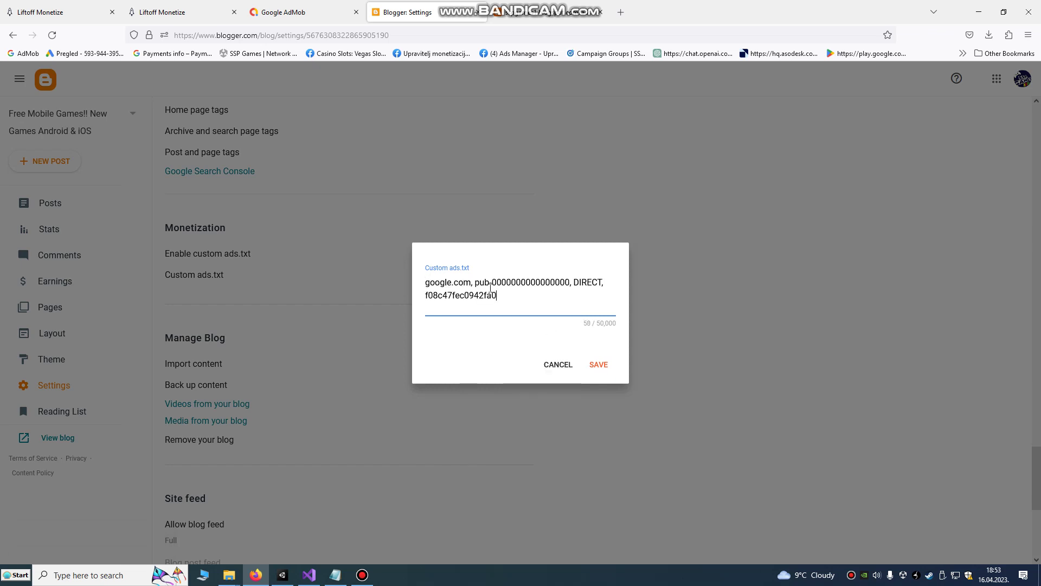
Compare with the AdMob apps page and check the pasted line's publisher id.
click(304, 12)
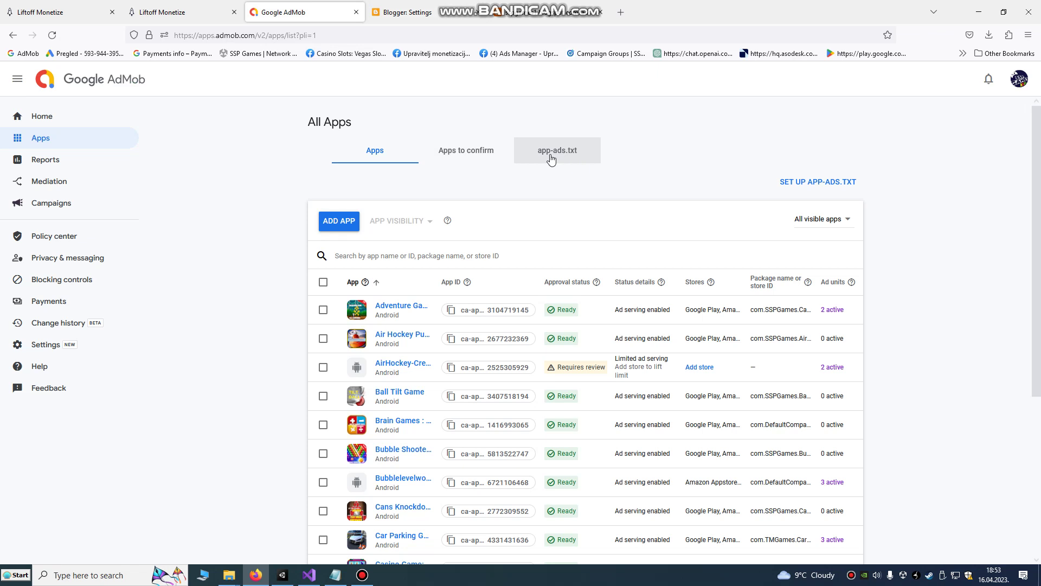
click(412, 15)
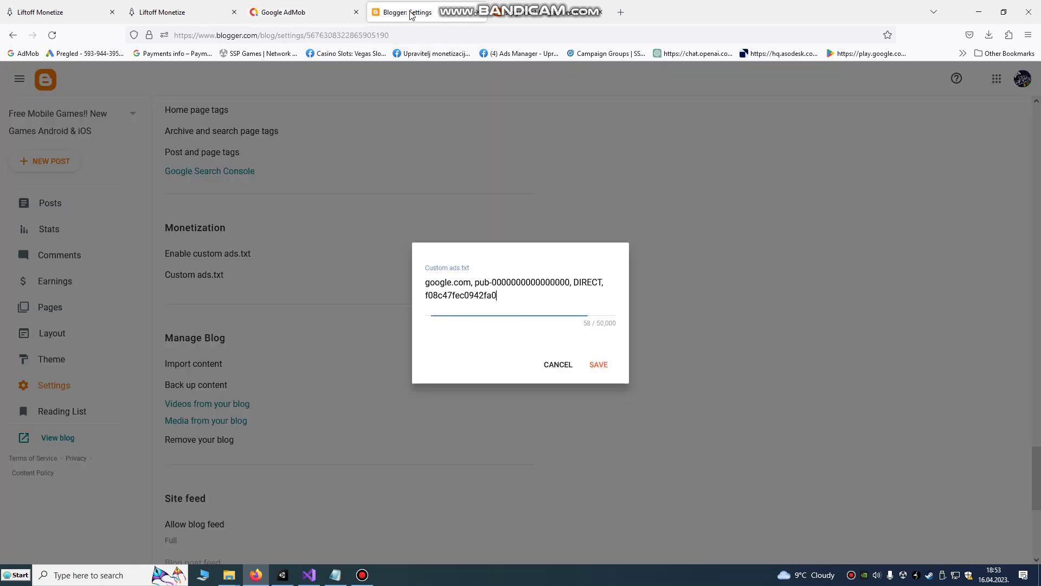
drag(520, 297, 424, 286)
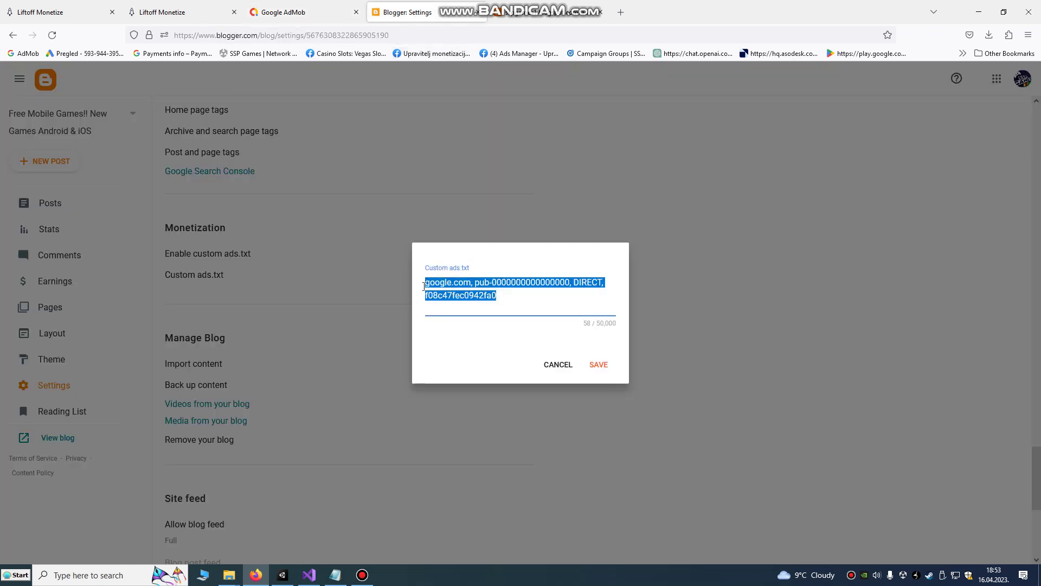
click(509, 302)
drag(492, 282, 568, 286)
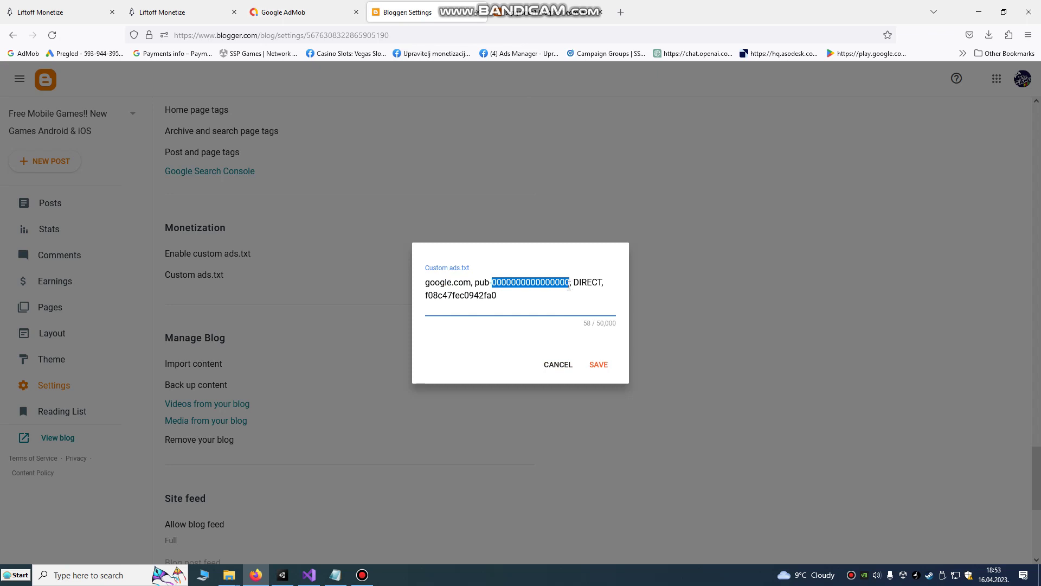
click(505, 291)
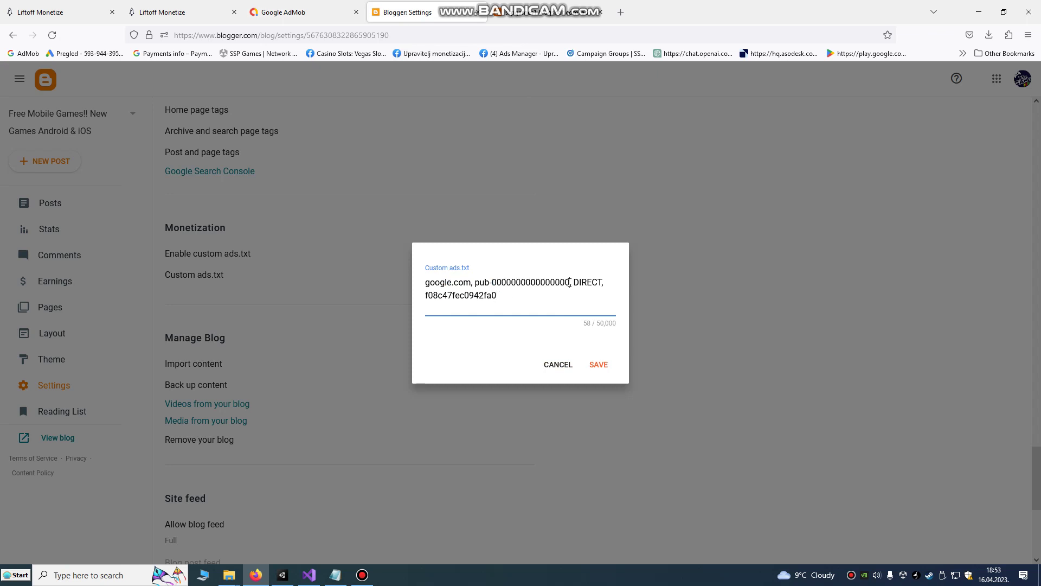
click(600, 365)
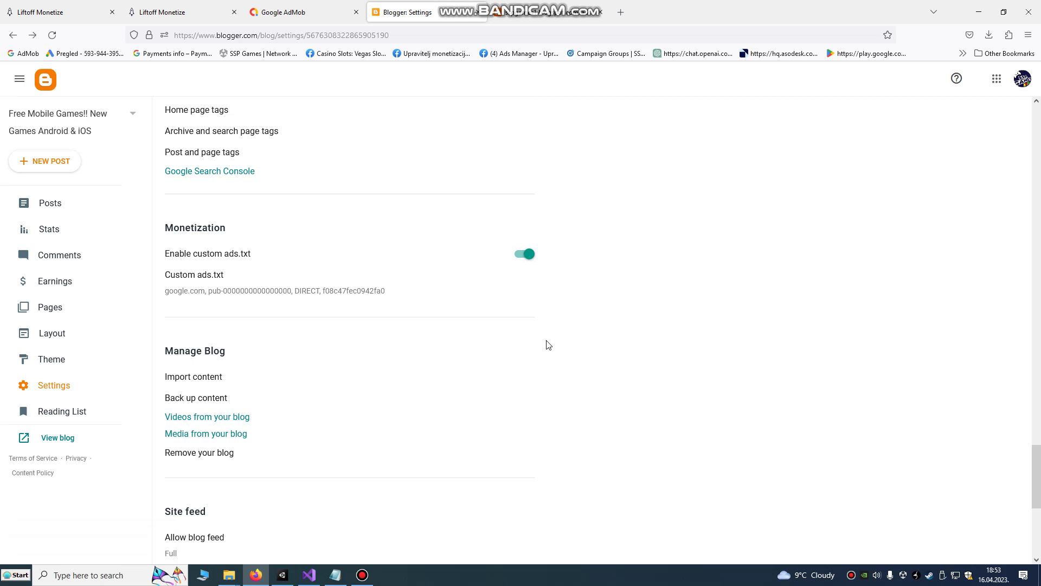
scroll(548, 344, up, 2)
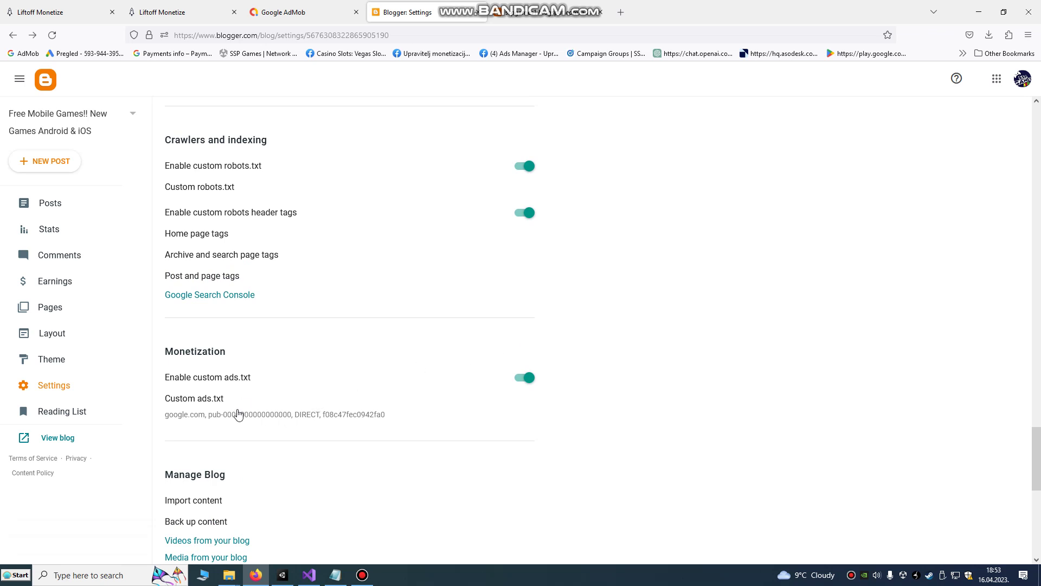
scroll(271, 405, up, 3)
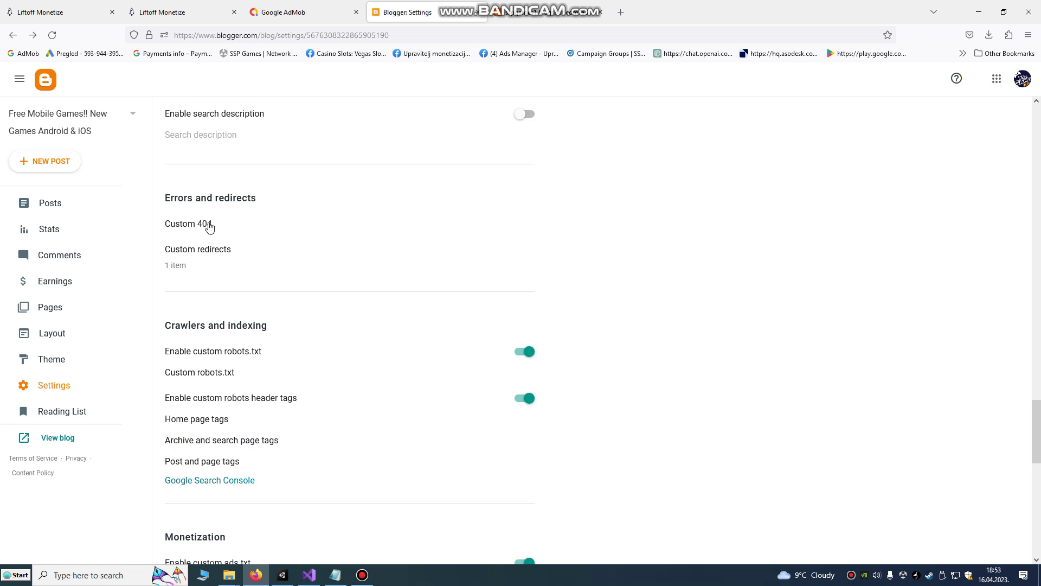
Confirm the /app-ads.txt to /ads.txt redirect as Permanent and save the custom redirects.
click(203, 255)
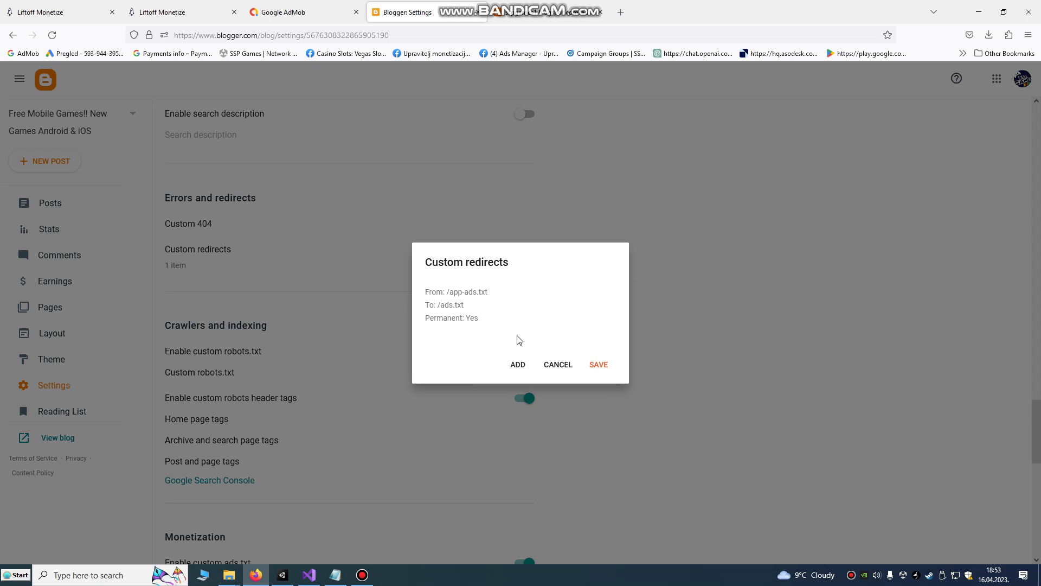
click(474, 301)
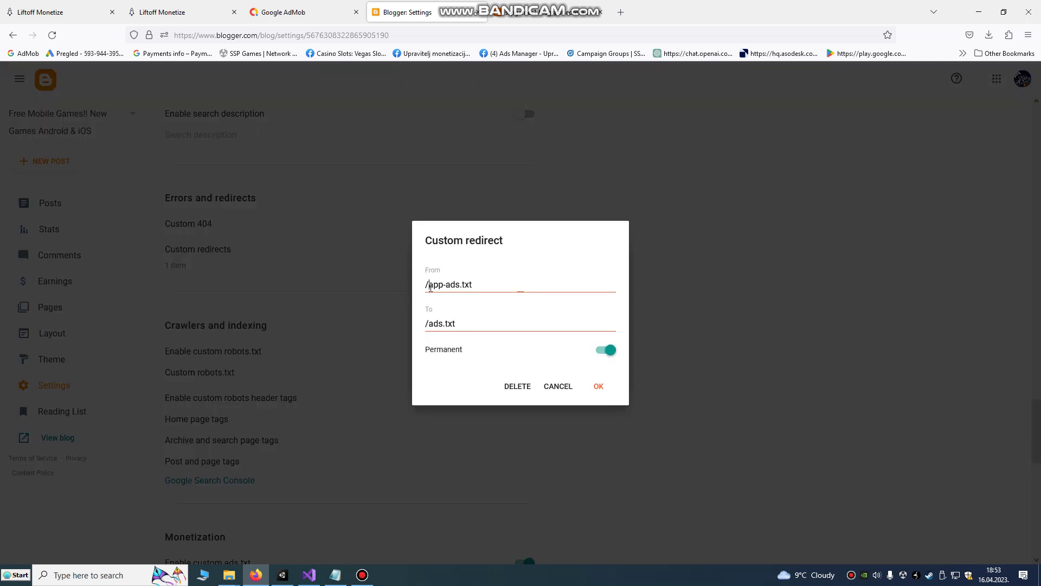
mouse_move(431, 287)
mouse_down()
mouse_move(484, 286)
mouse_move(446, 286)
mouse_up()
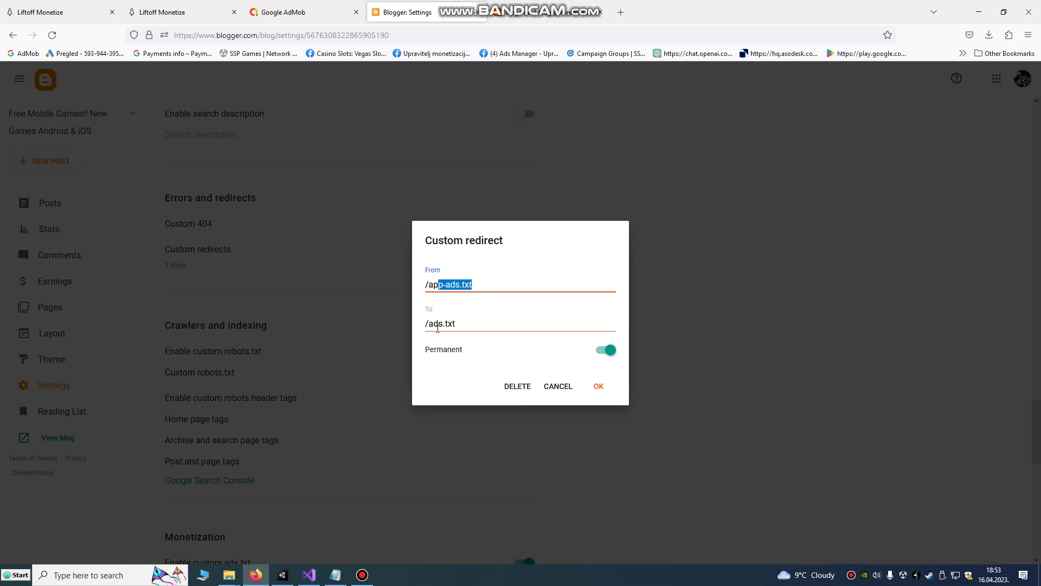
drag(429, 326, 450, 325)
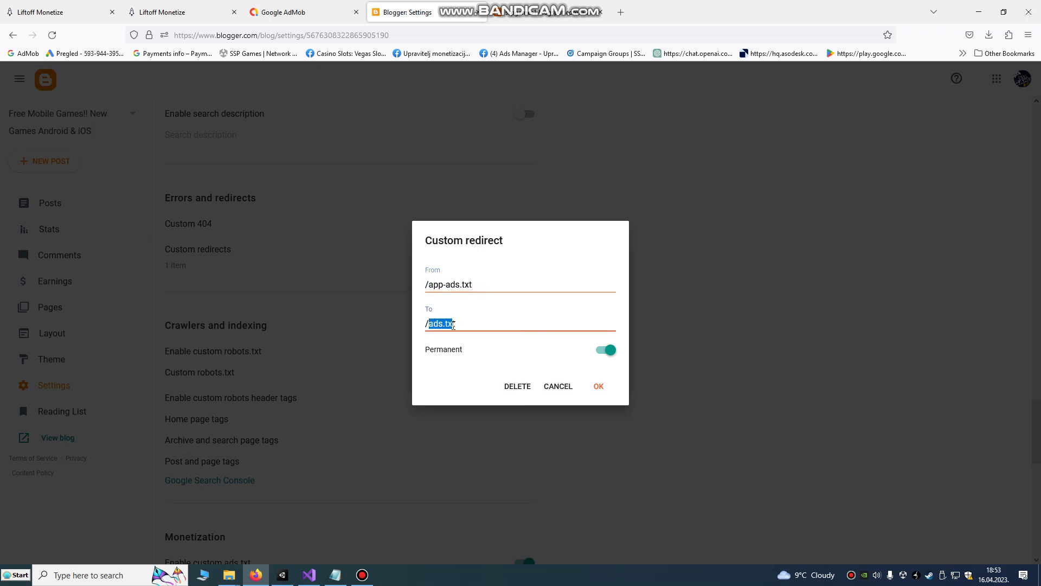
click(609, 353)
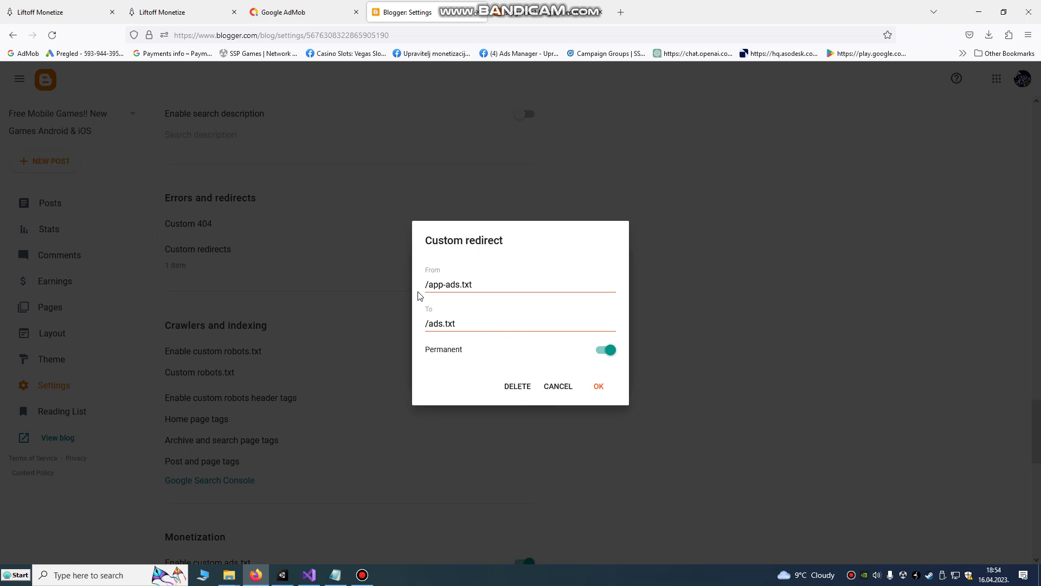
click(601, 388)
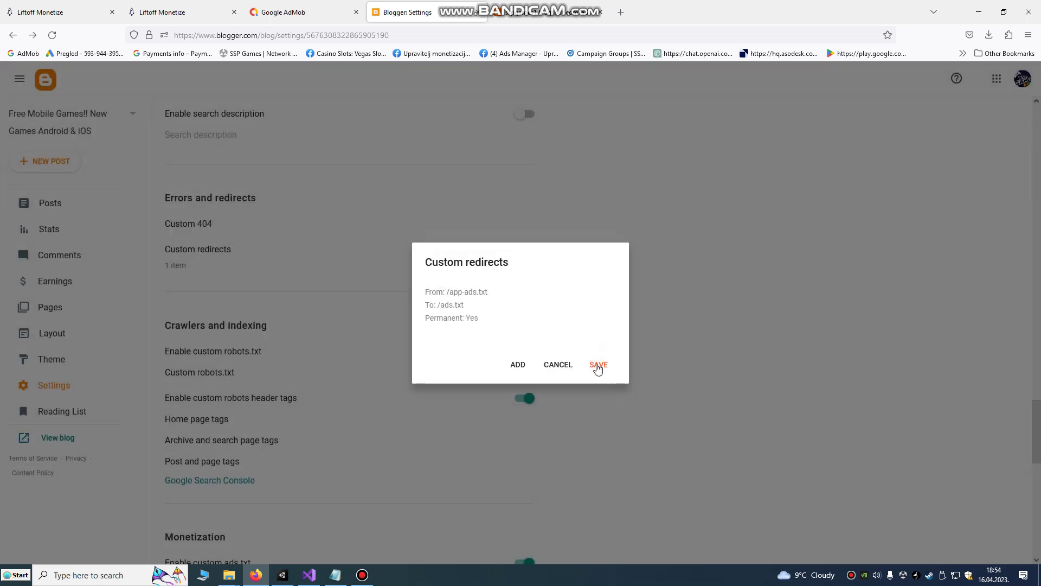
click(597, 366)
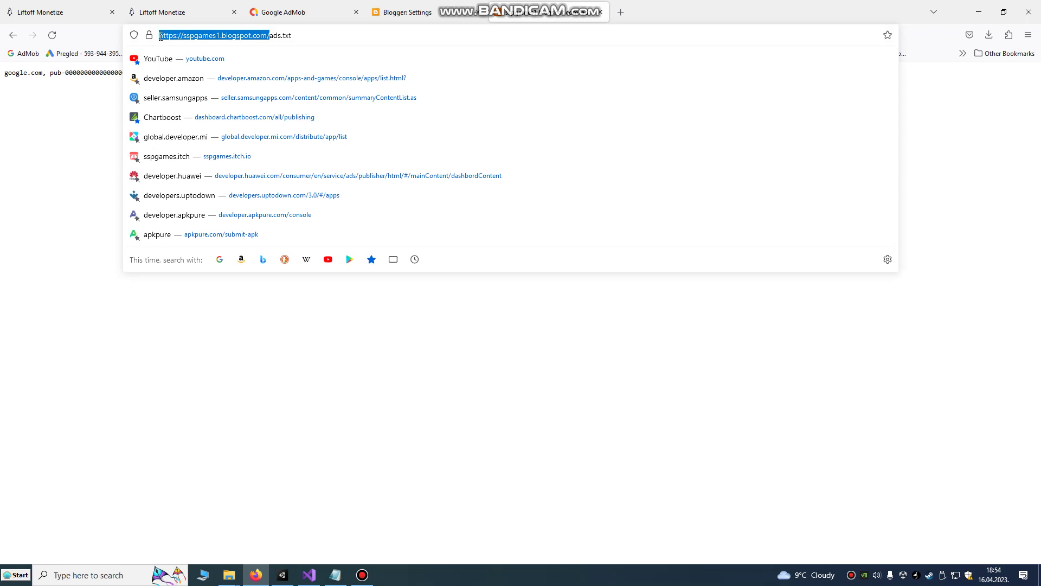
Change the address bar URL so it ends in /ads.txt.
click(269, 36)
drag(276, 36, 296, 35)
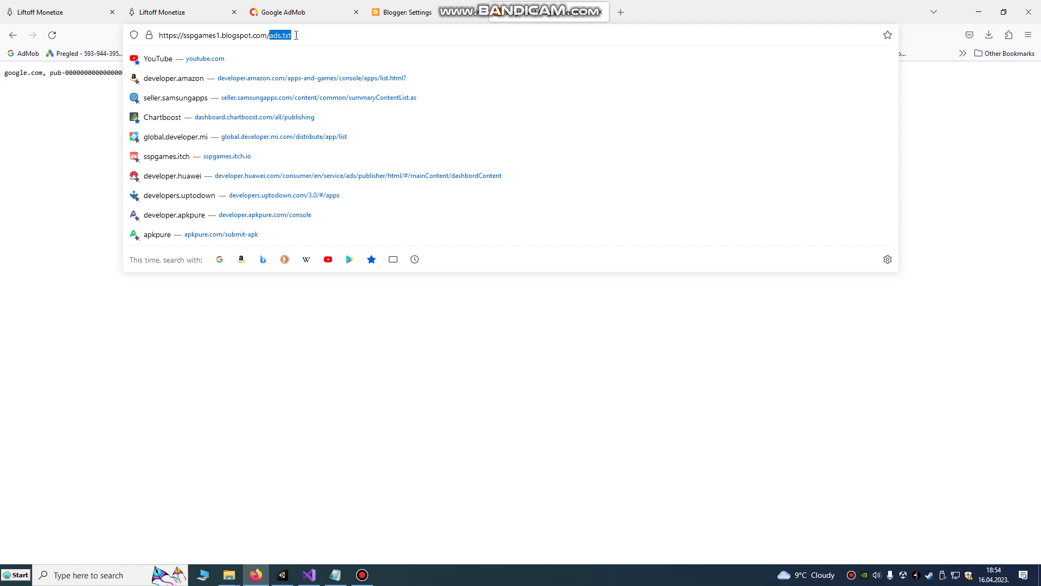
text(ads.)
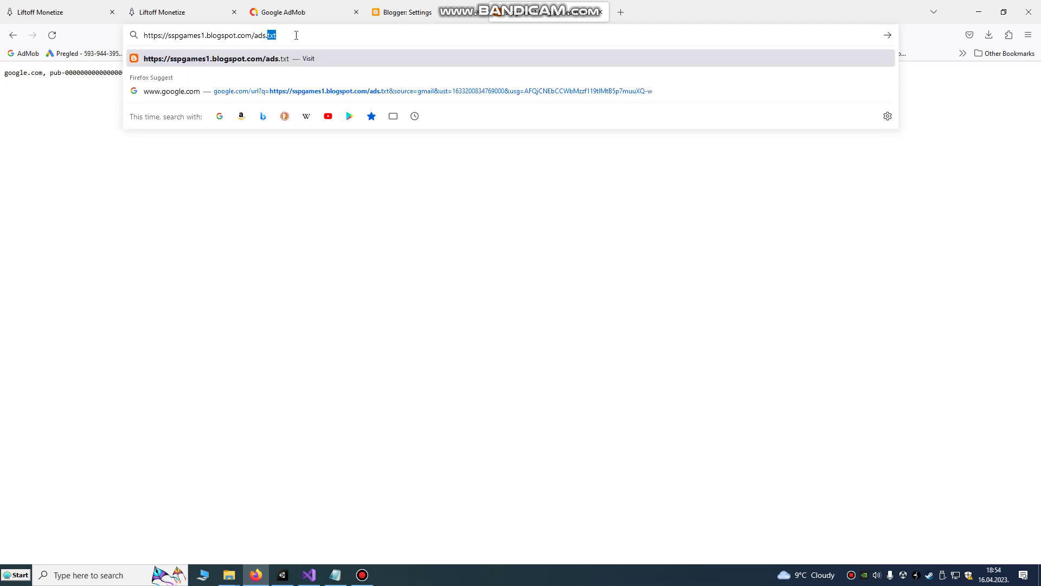
text(txt)
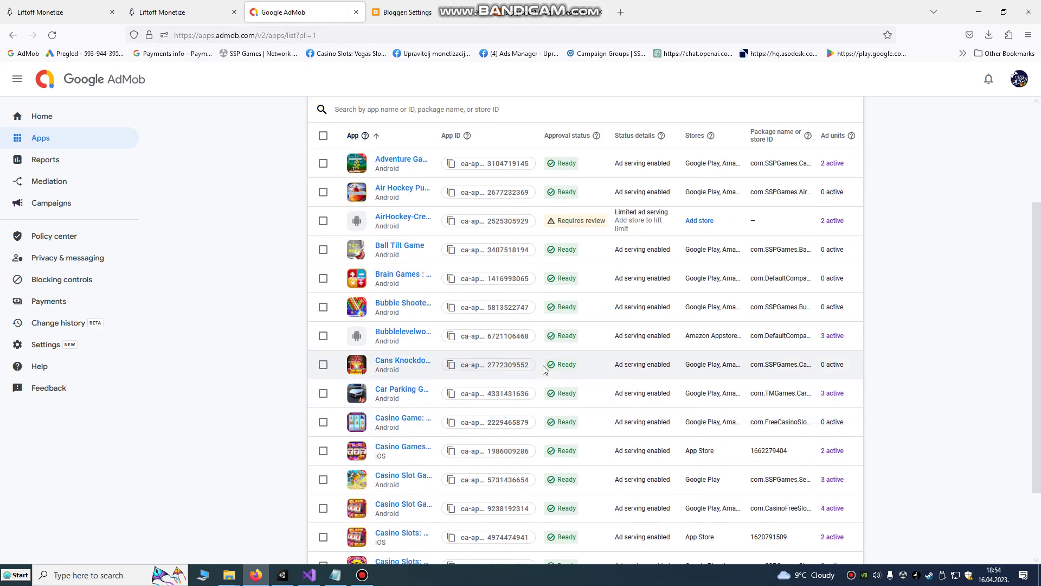
Review AdMob's app-ads.txt overview and apps awaiting confirmation, then the full apps list.
scroll(551, 395, up, 5)
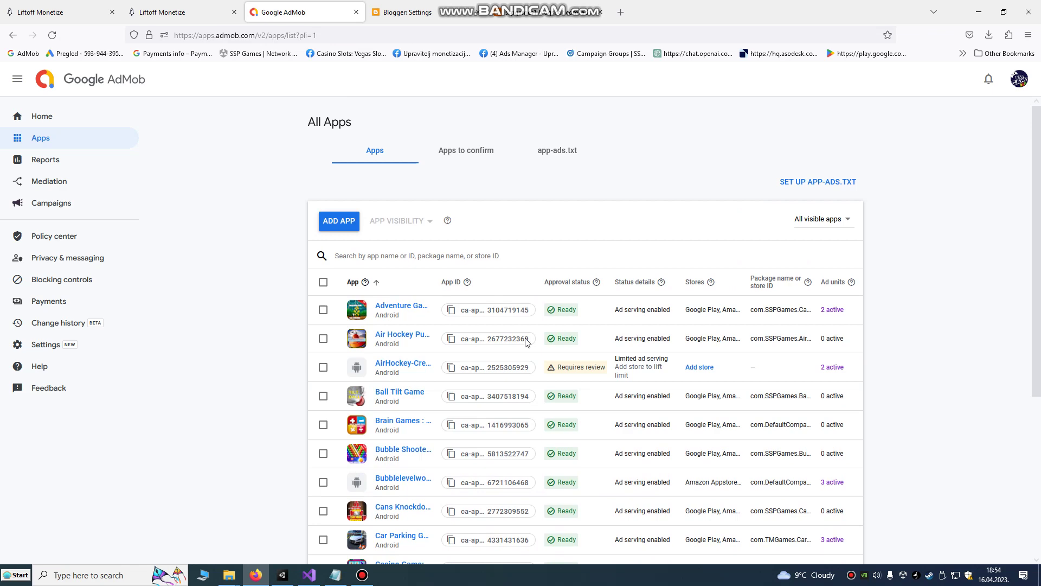
scroll(540, 362, down, 3)
scroll(540, 363, up, 3)
click(562, 152)
click(446, 161)
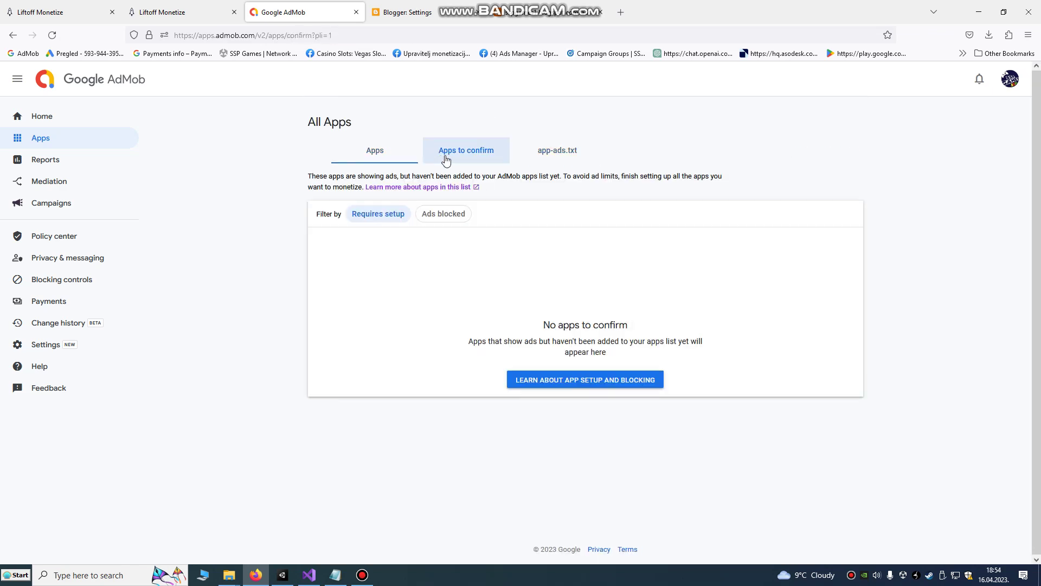
click(373, 156)
Return to the Blogger settings page.
scroll(542, 379, down, 5)
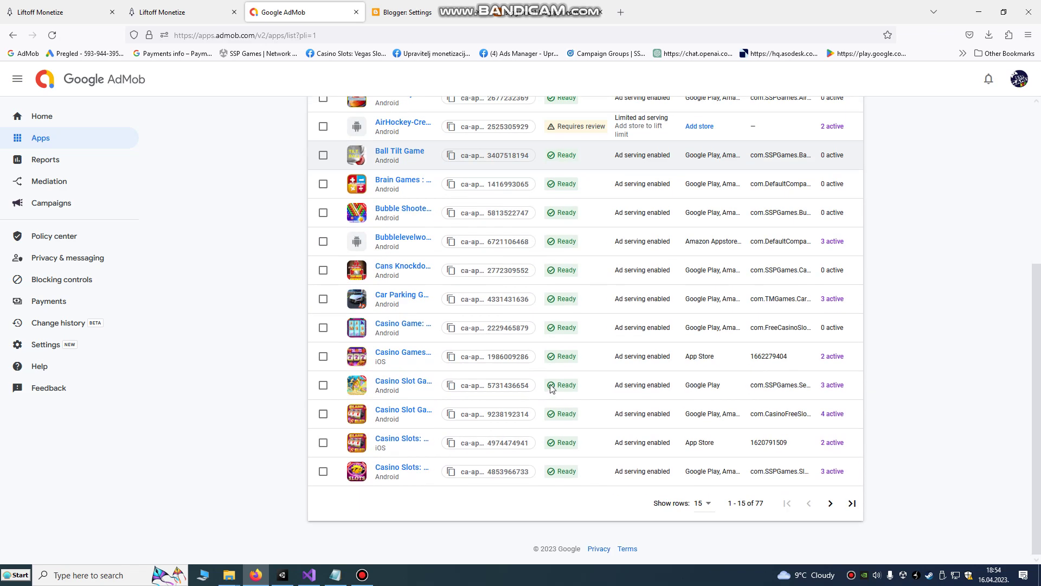
scroll(546, 400, up, 5)
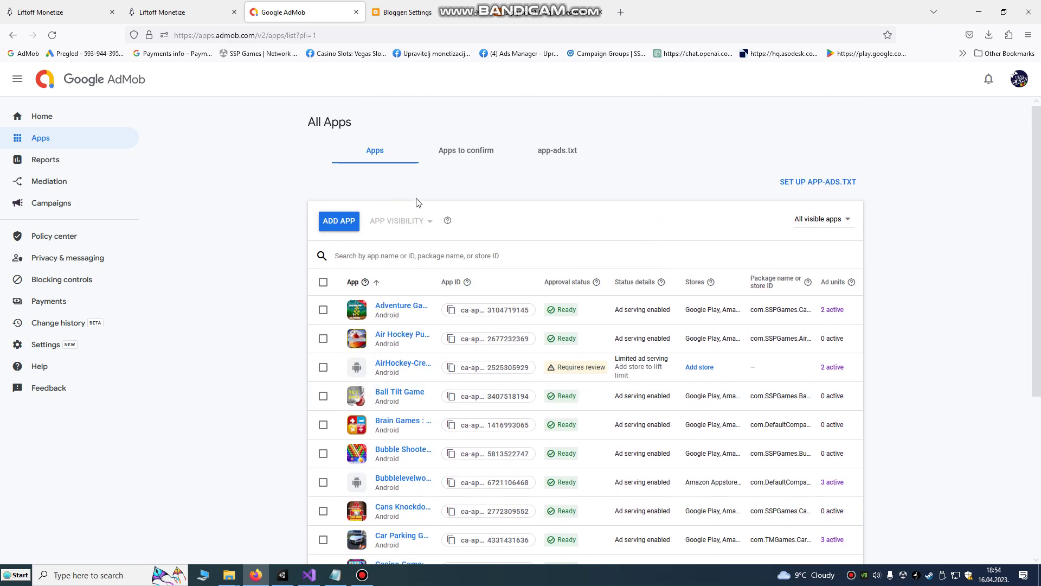
scroll(709, 260, down, 2)
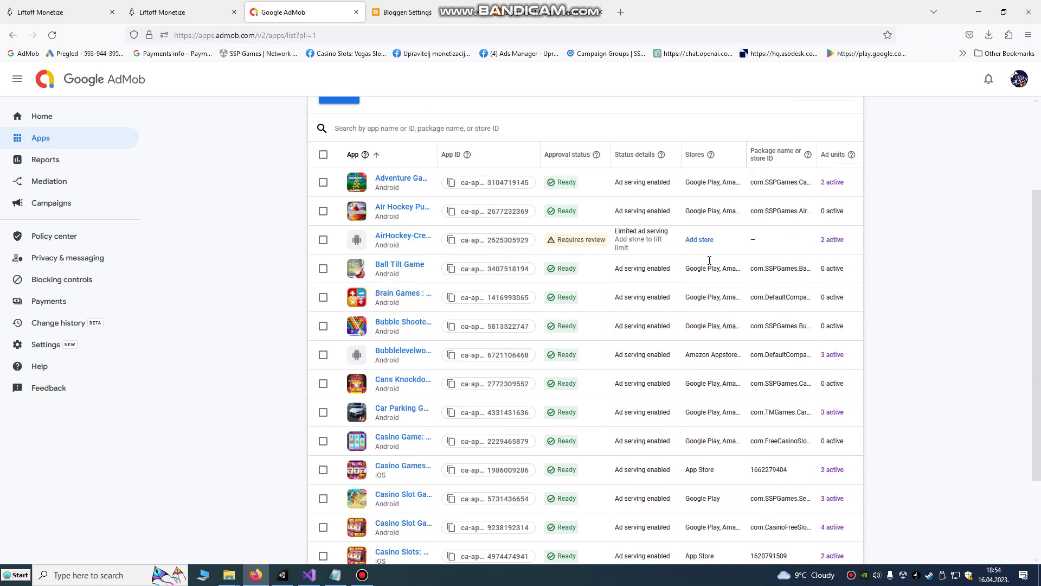
scroll(709, 261, up, 3)
click(404, 11)
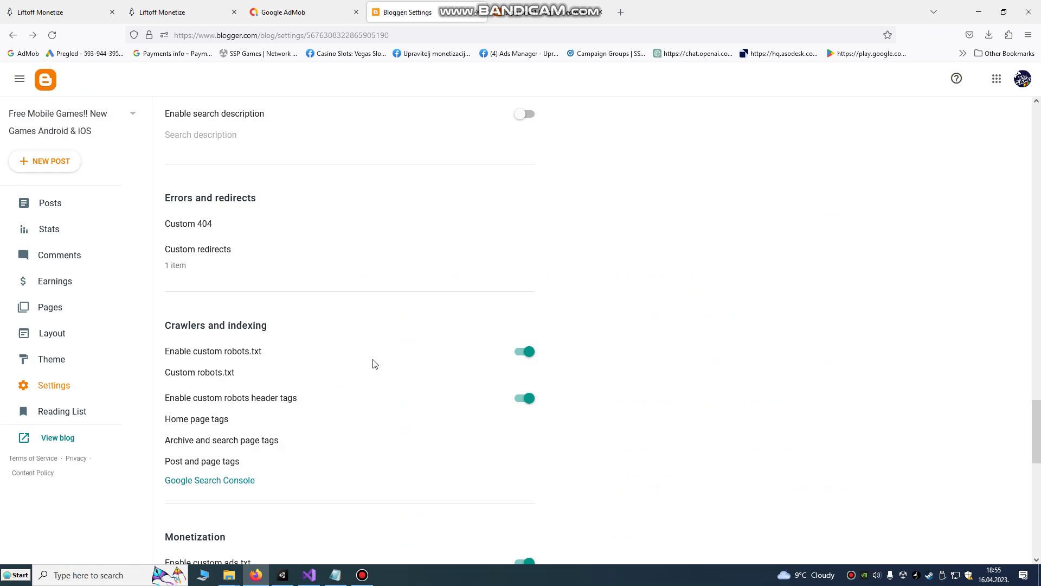
Check the Custom ads.txt setting, then reopen the Custom redirects list.
scroll(375, 364, down, 3)
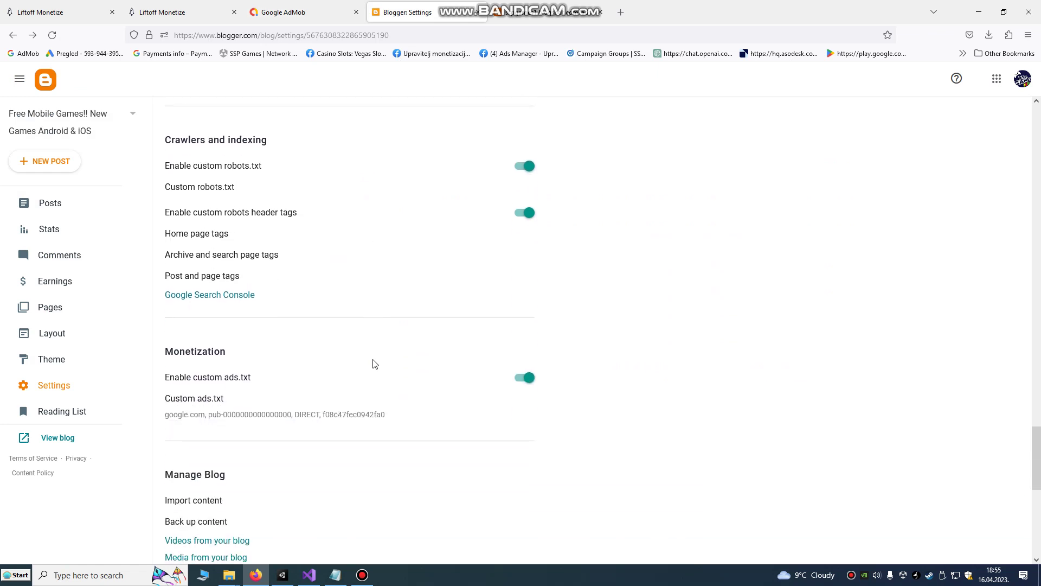
scroll(325, 374, down, 1)
scroll(302, 402, down, 5)
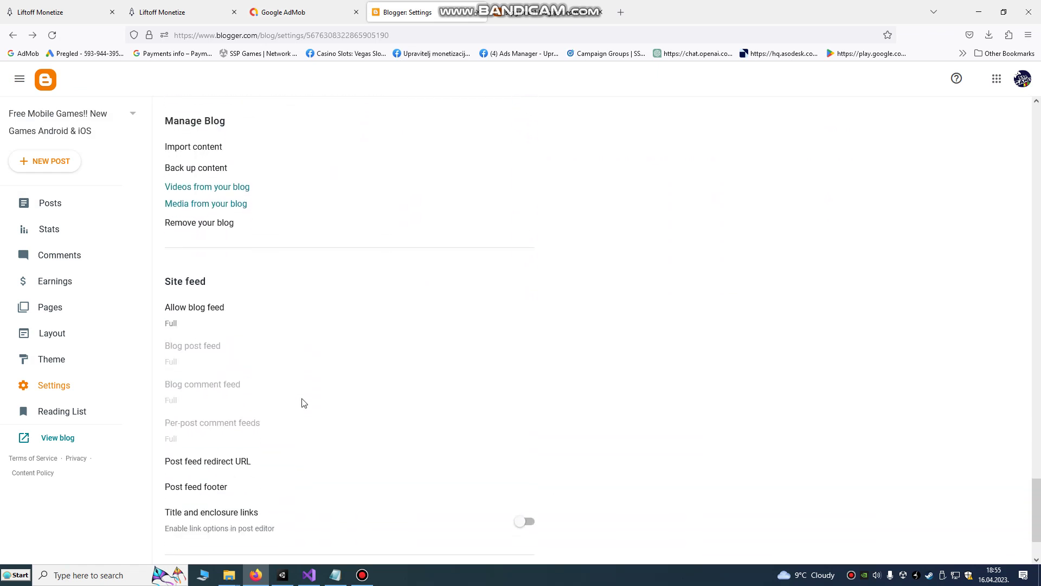
scroll(225, 472, up, 3)
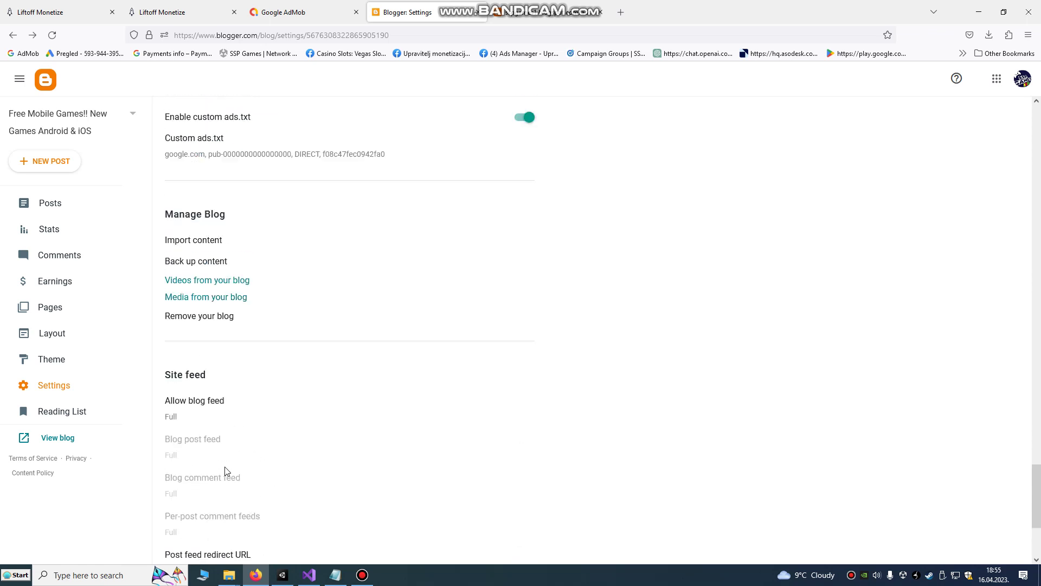
scroll(245, 328, up, 2)
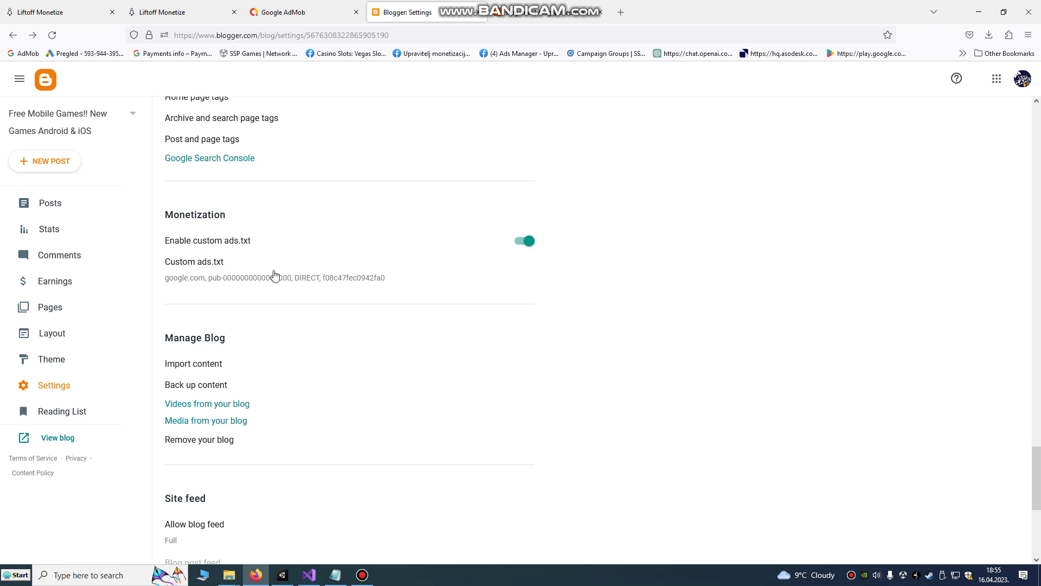
scroll(307, 293, up, 5)
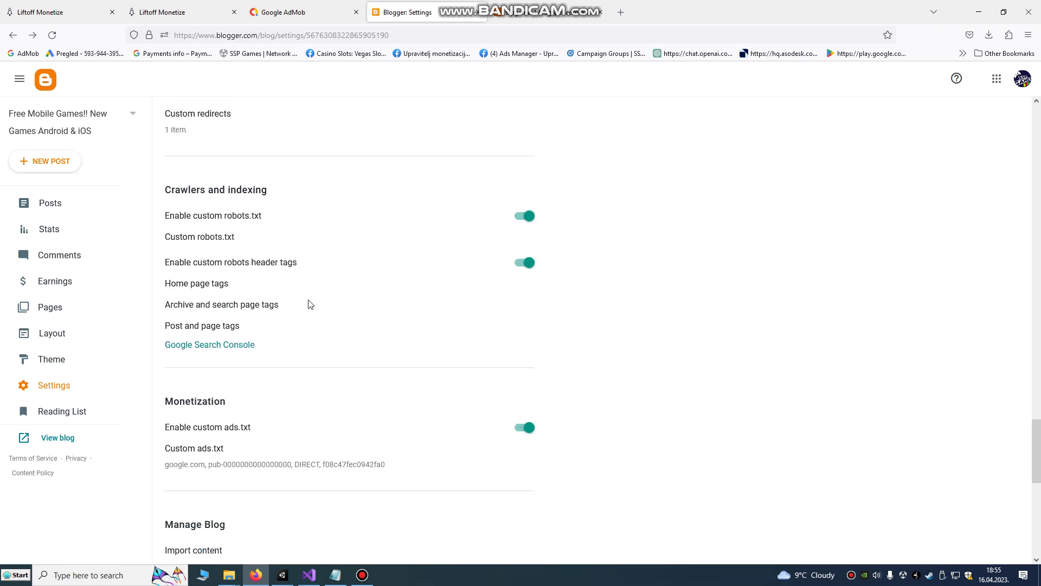
scroll(320, 258, up, 1)
click(196, 303)
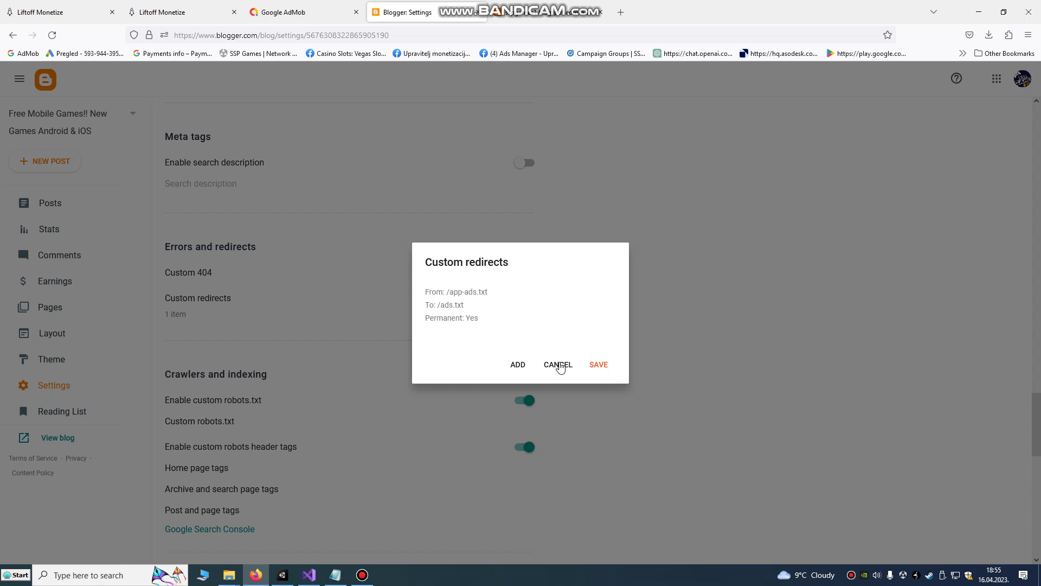
Save the /app-ads.txt to /ads.txt redirect again.
click(600, 365)
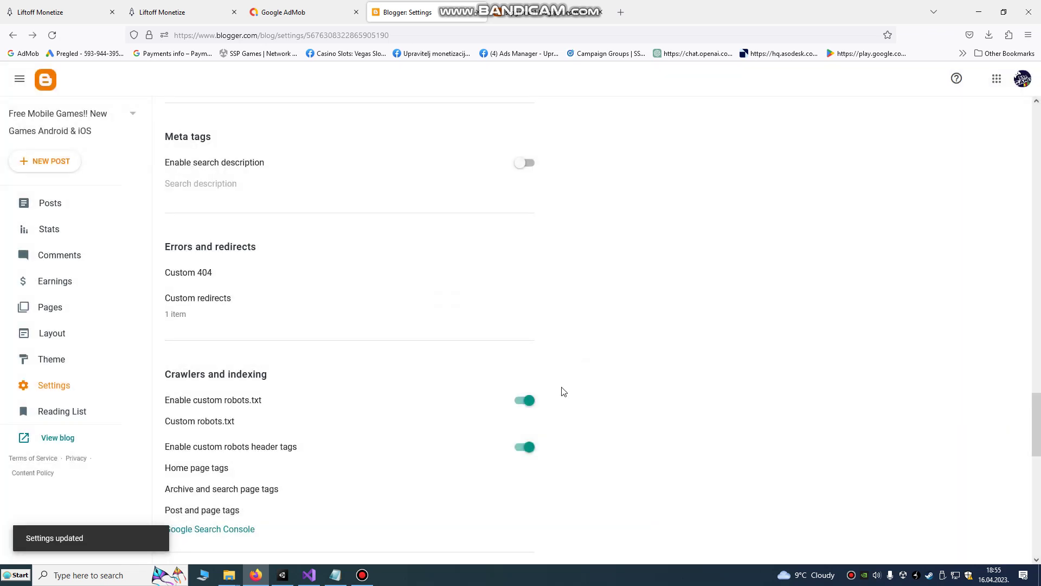